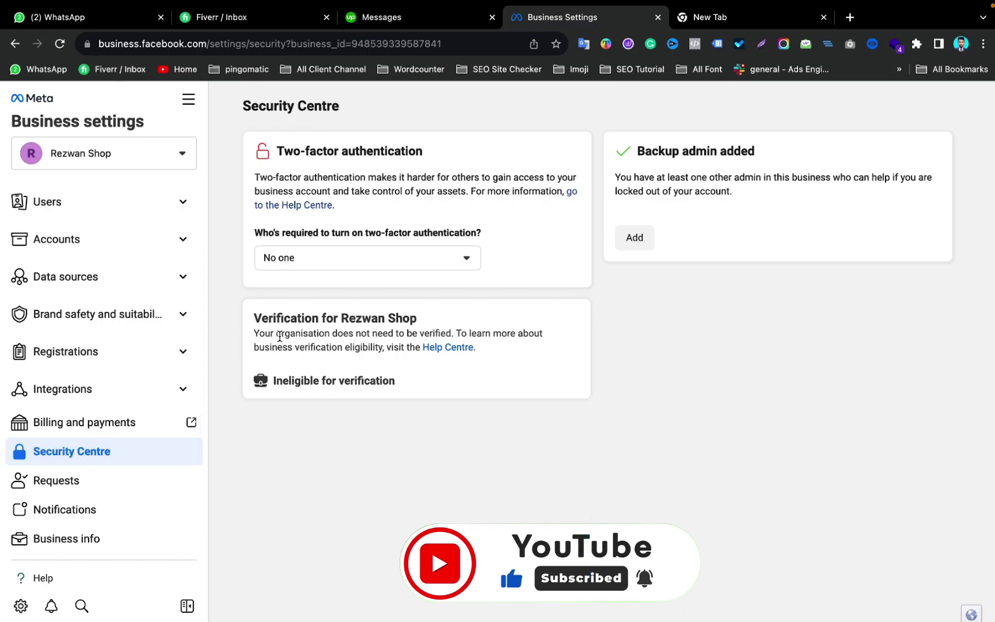
Look up a translation of the word 'verification' and select part of the page address.
double_click(361, 385)
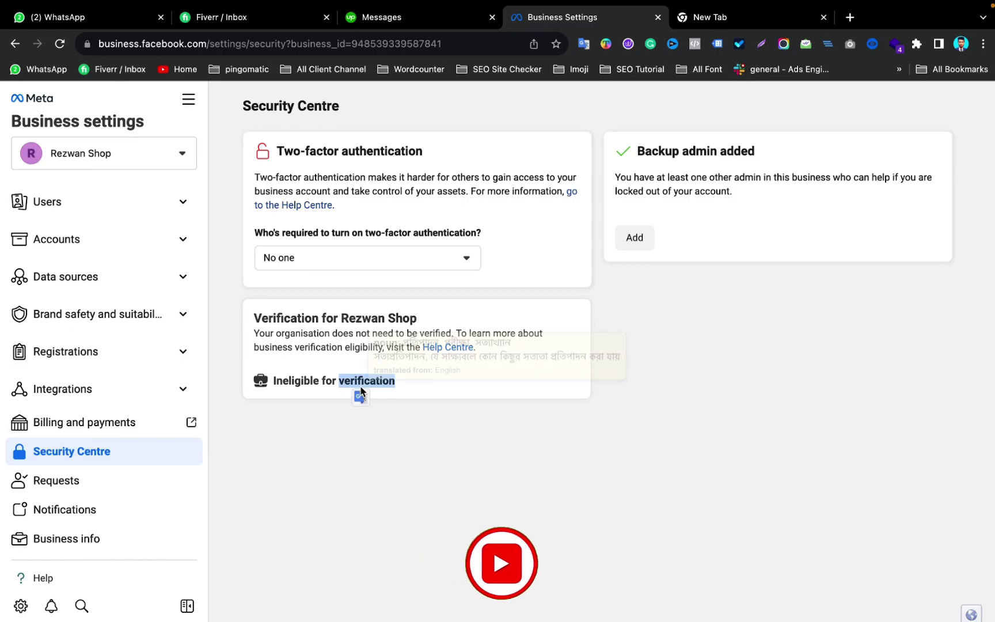
left_click(359, 396)
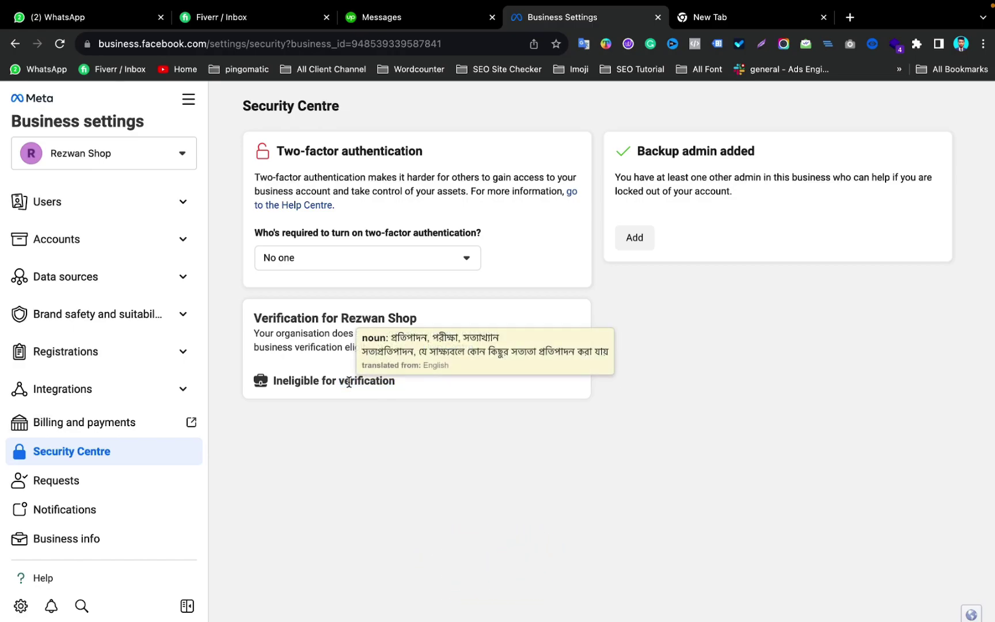
left_click(402, 393)
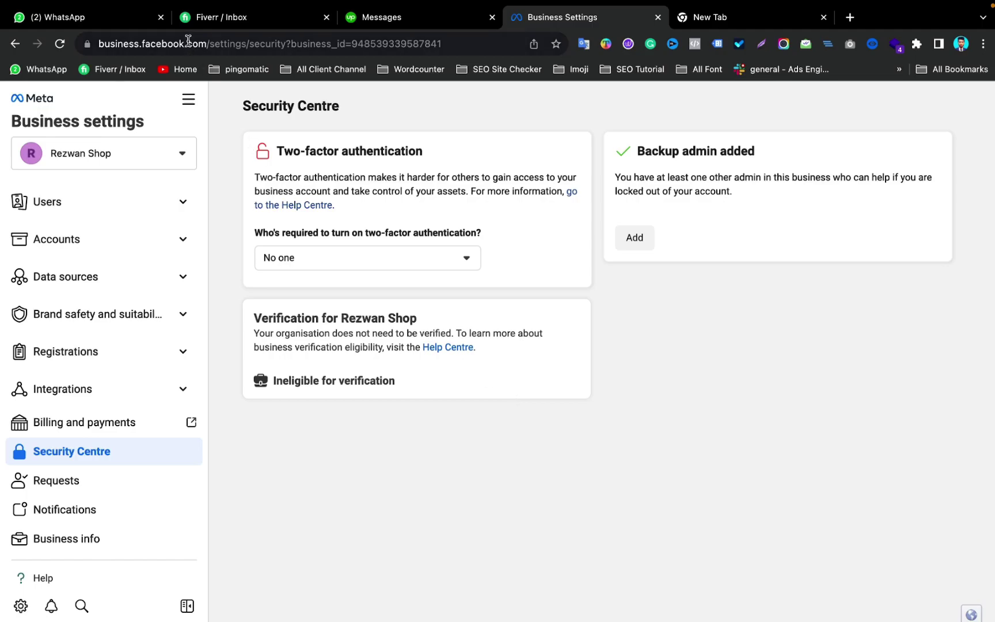
left_click_drag(248, 44, 68, 44)
left_click(217, 164)
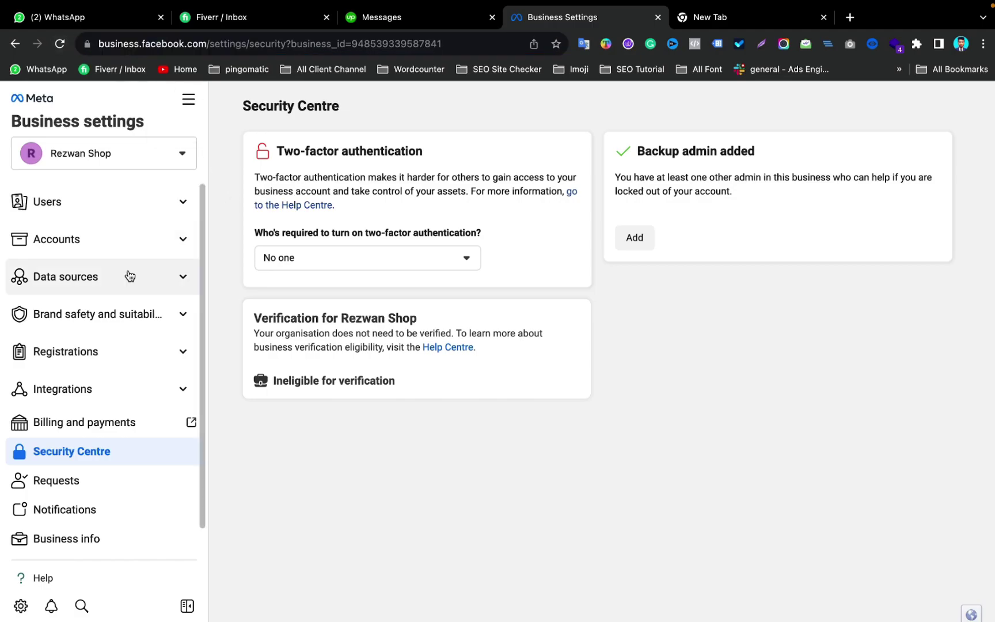
Go to Rezwan Shop's Apps page and inspect the locked 'Create a new app ID' option.
left_click(110, 240)
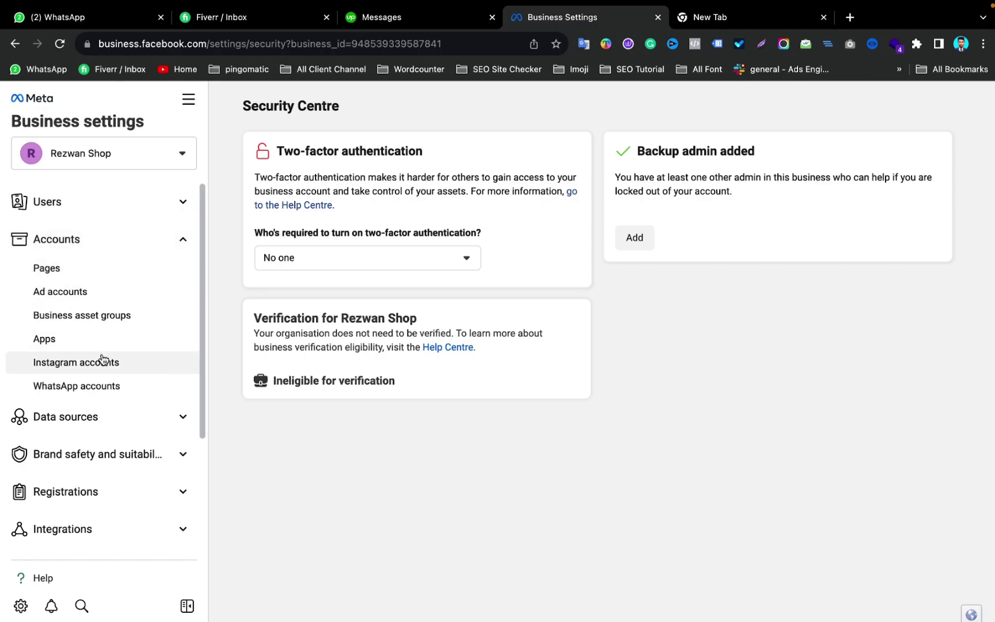
left_click(74, 346)
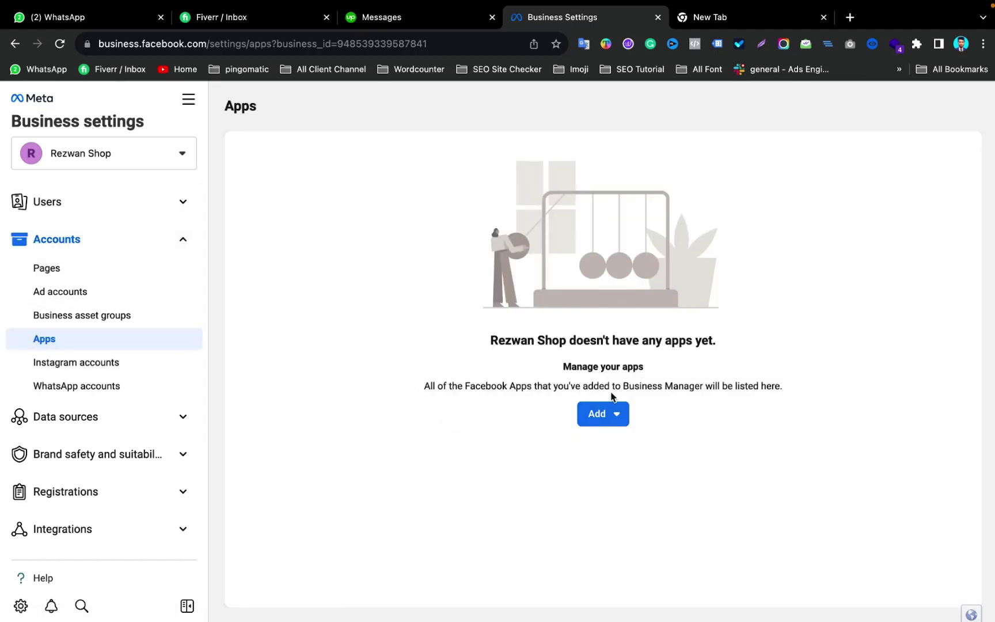
left_click(600, 414)
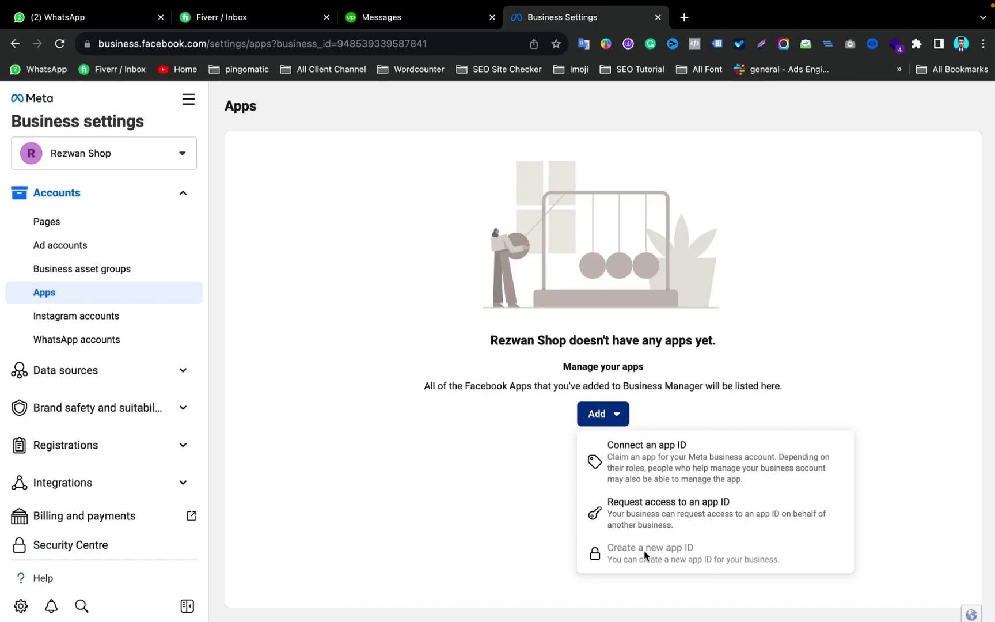
mouse_move(593, 558)
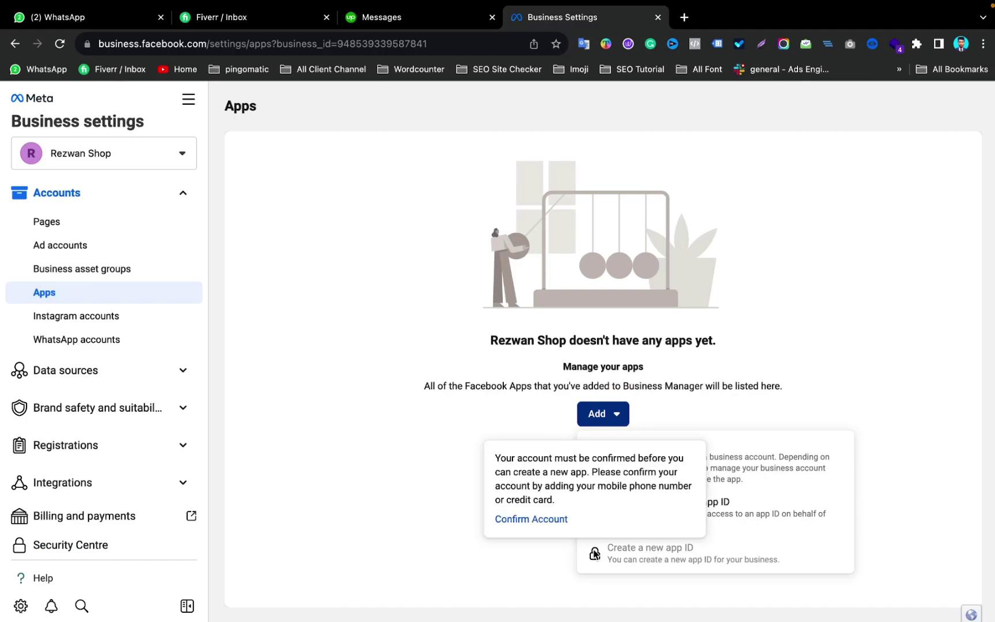
Register the developer account, opting into marketing emails, confirming the email and choosing Developer.
left_click(550, 520)
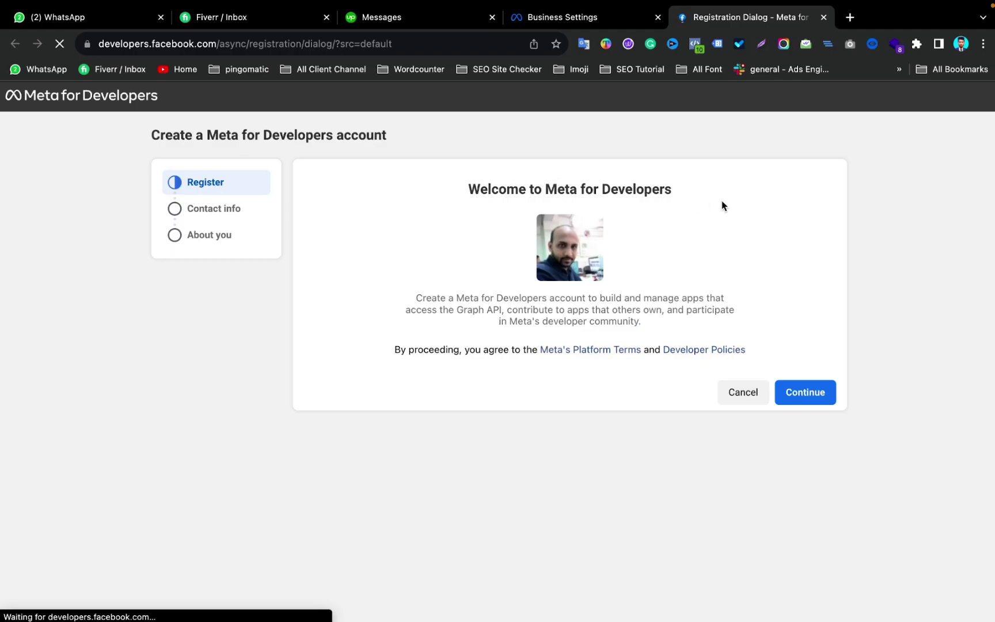
left_click(805, 397)
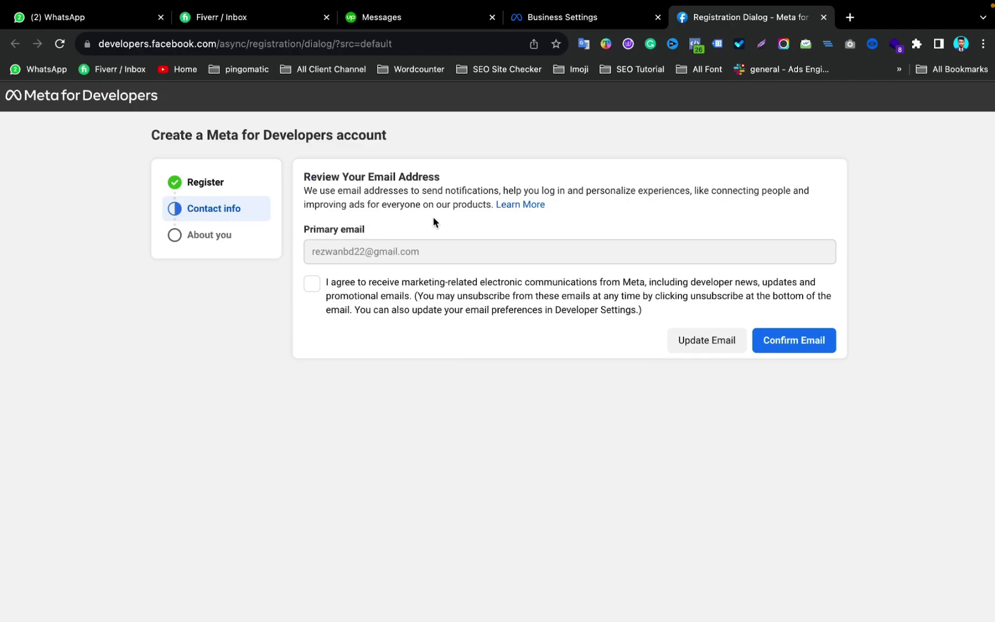
left_click(313, 285)
left_click(795, 345)
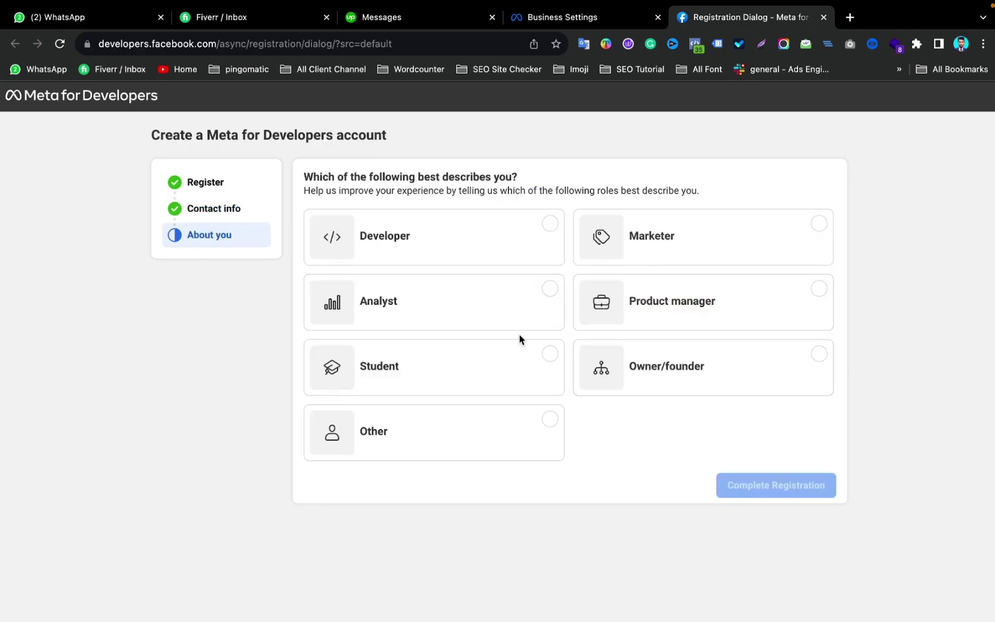
scroll(427, 370, "down", 2)
scroll(334, 329, "up", 1)
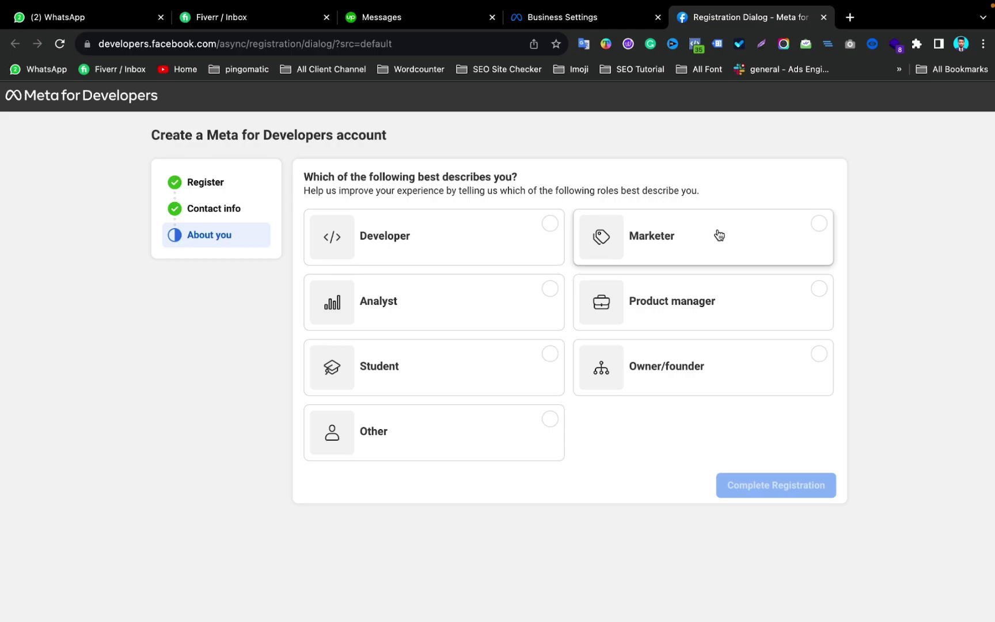
left_click(550, 225)
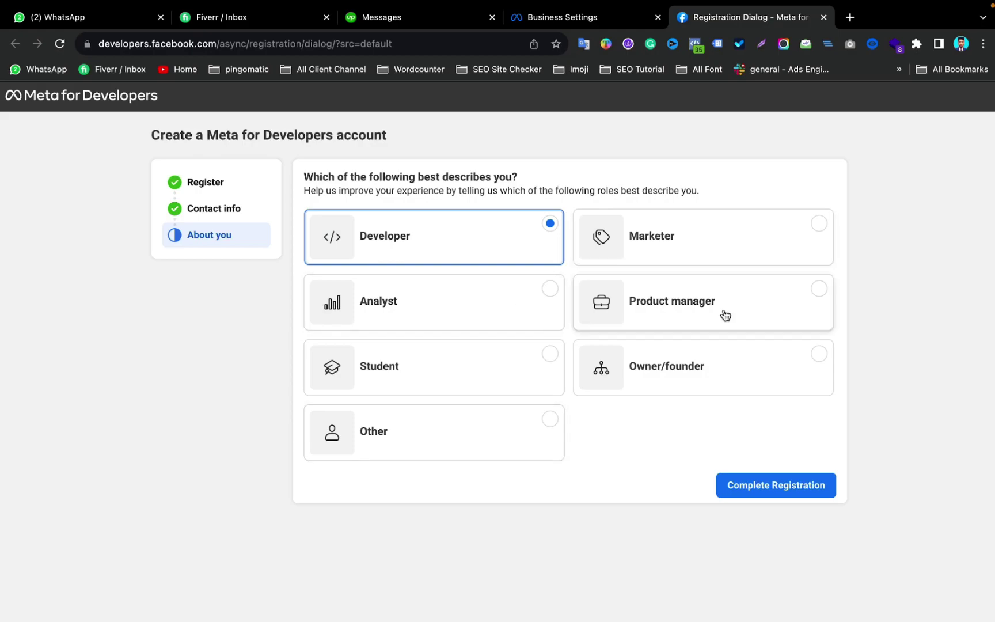
left_click(748, 487)
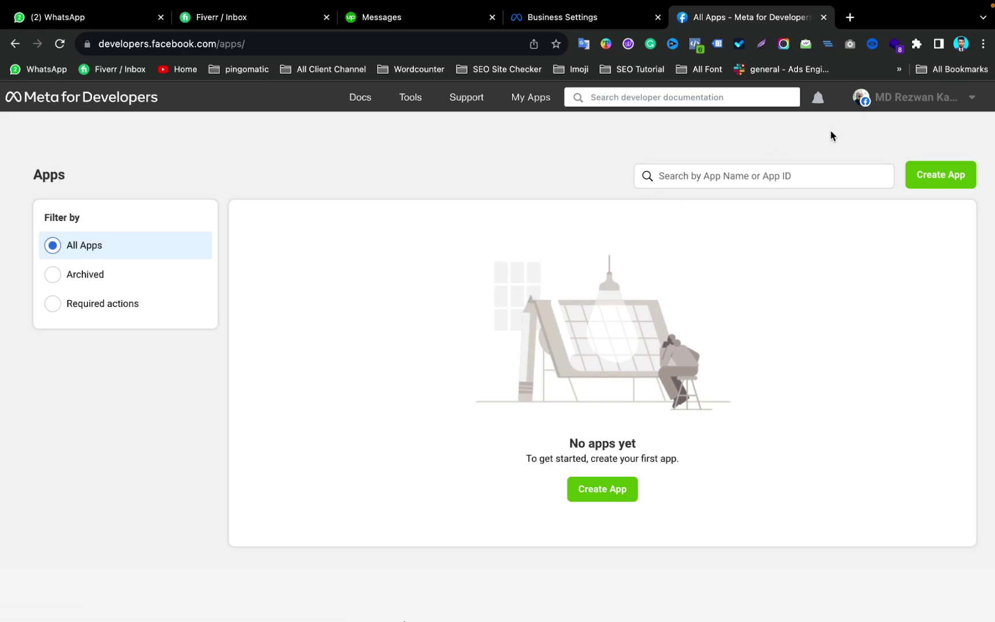
Reload Business Settings and check that 'Create a new app ID' is now available under Add.
left_click(600, 21)
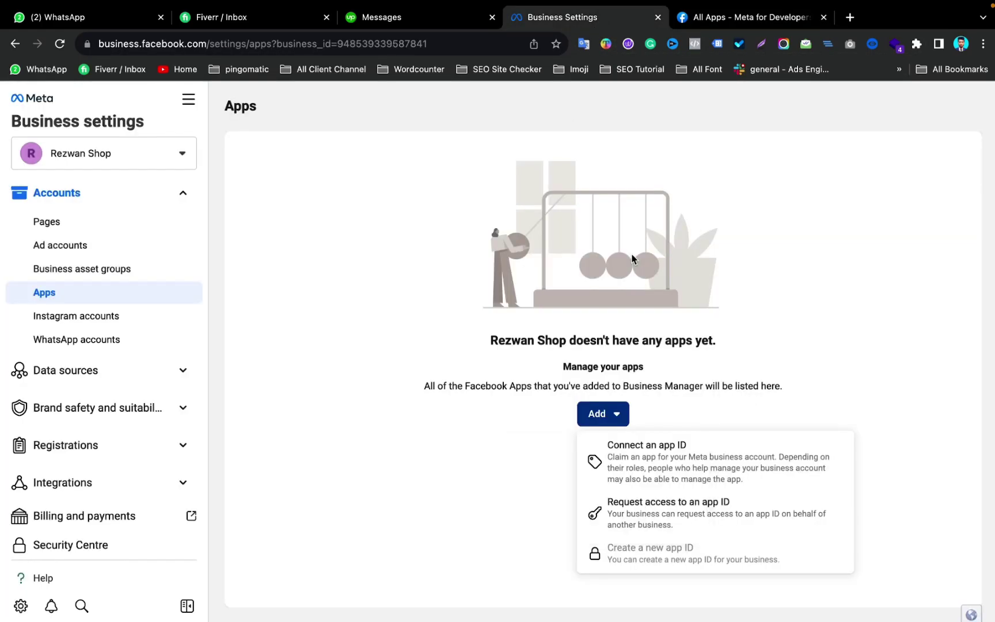
left_click(60, 44)
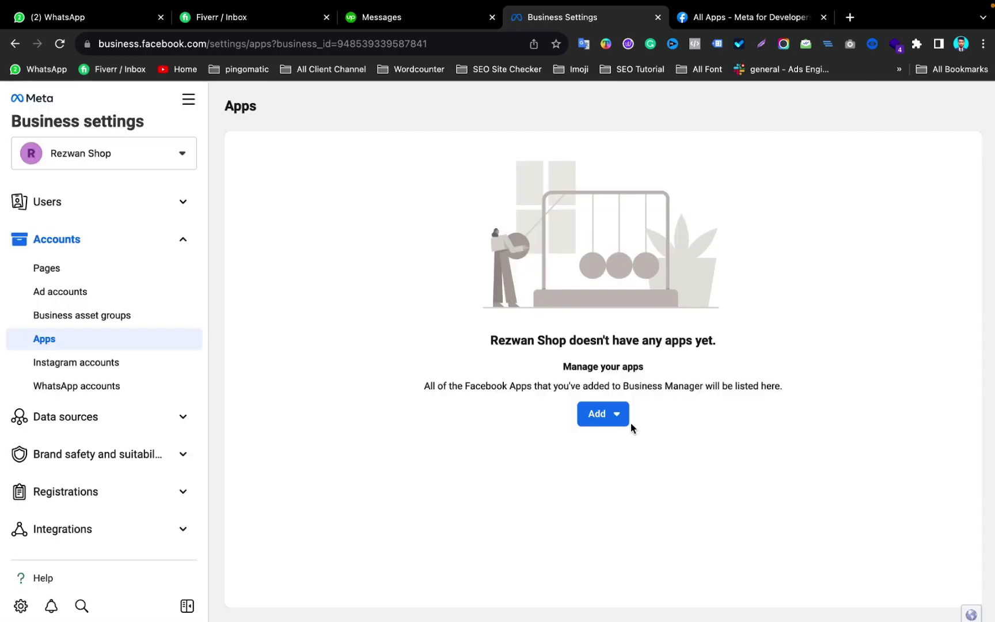
left_click(623, 422)
left_click(662, 334)
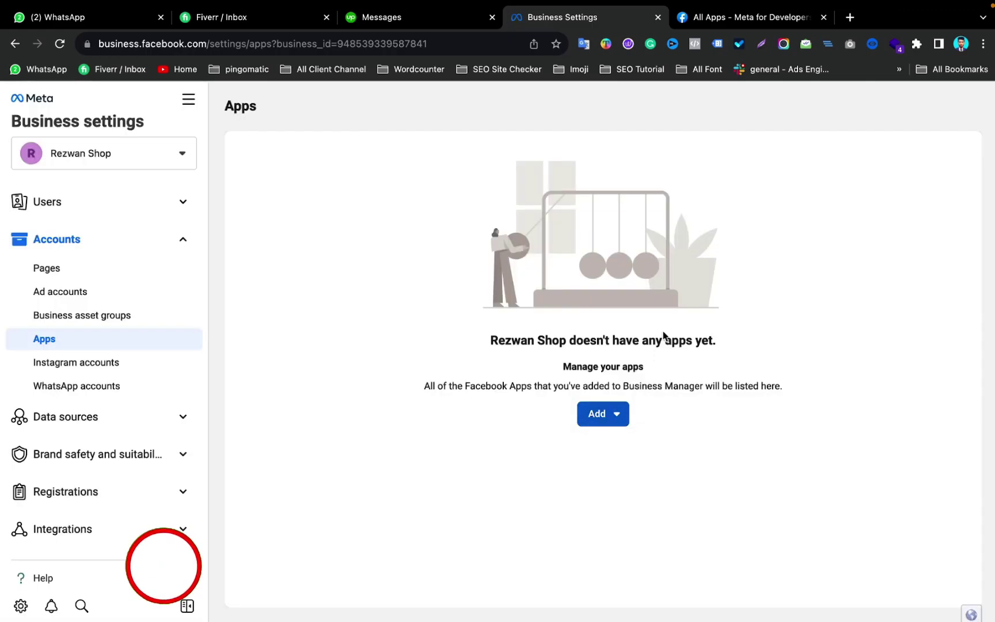
left_click(749, 21)
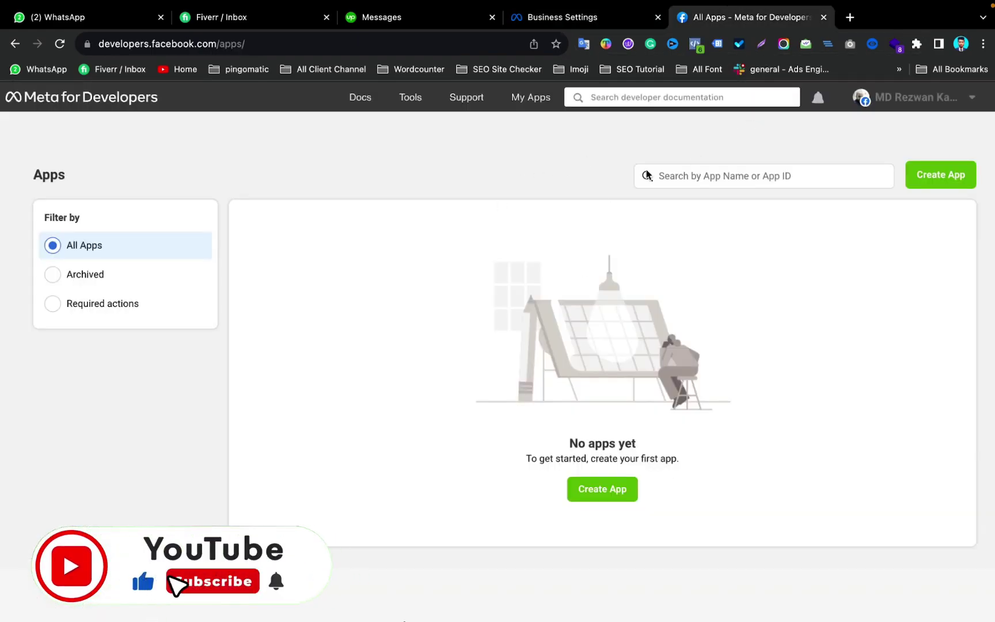
left_click(599, 16)
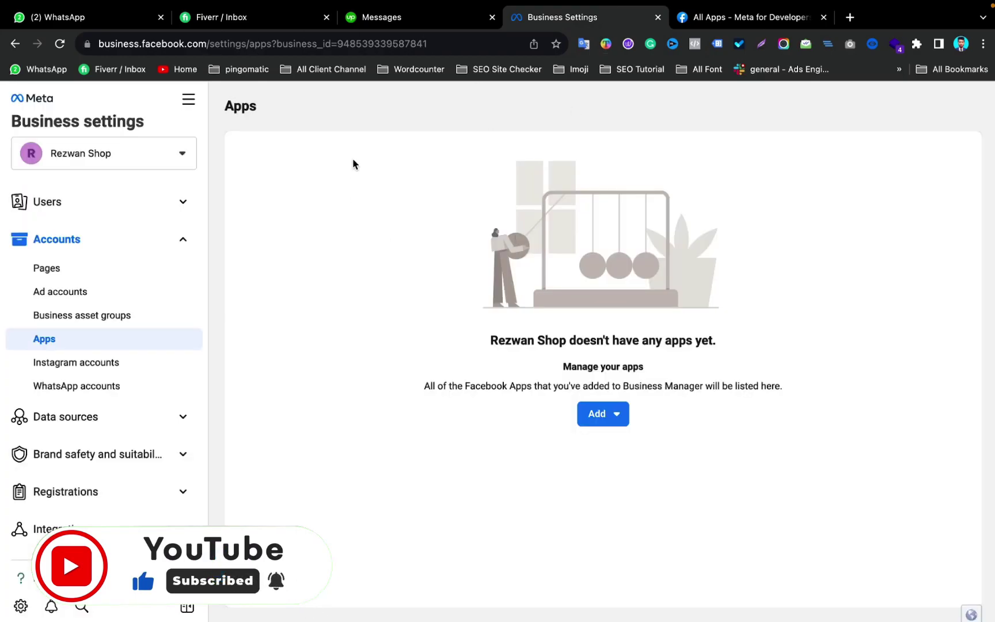
left_click(594, 421)
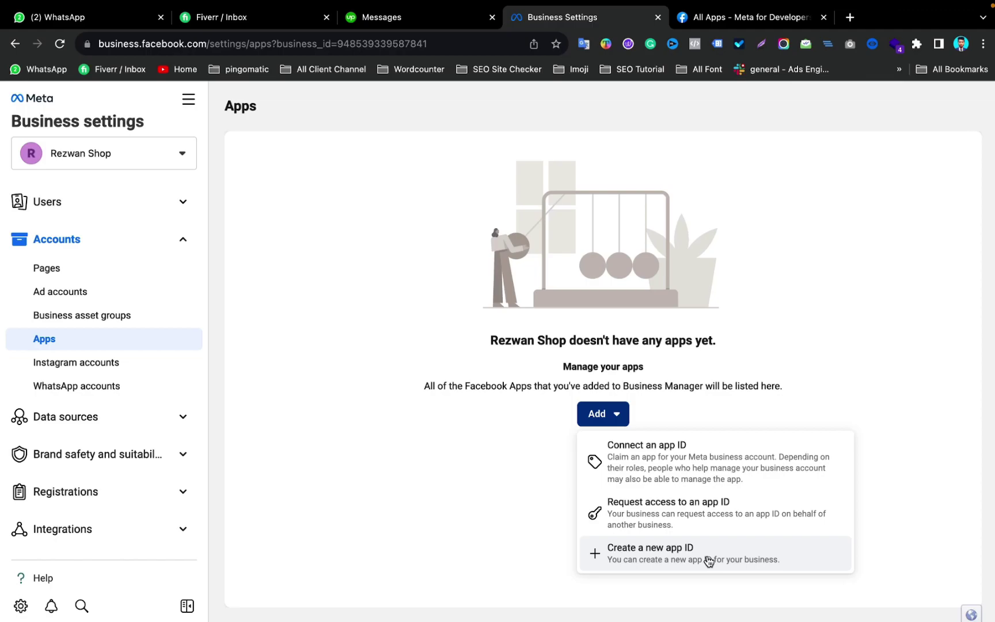
left_click(740, 20)
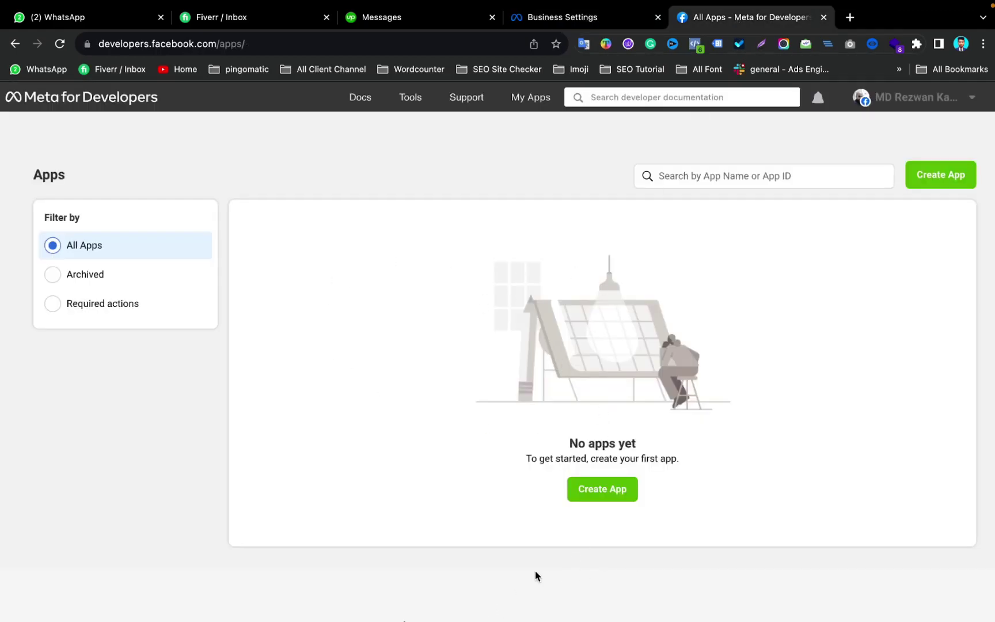
Start a new app with the Facebook-login use case and name it 'test app'.
left_click(603, 489)
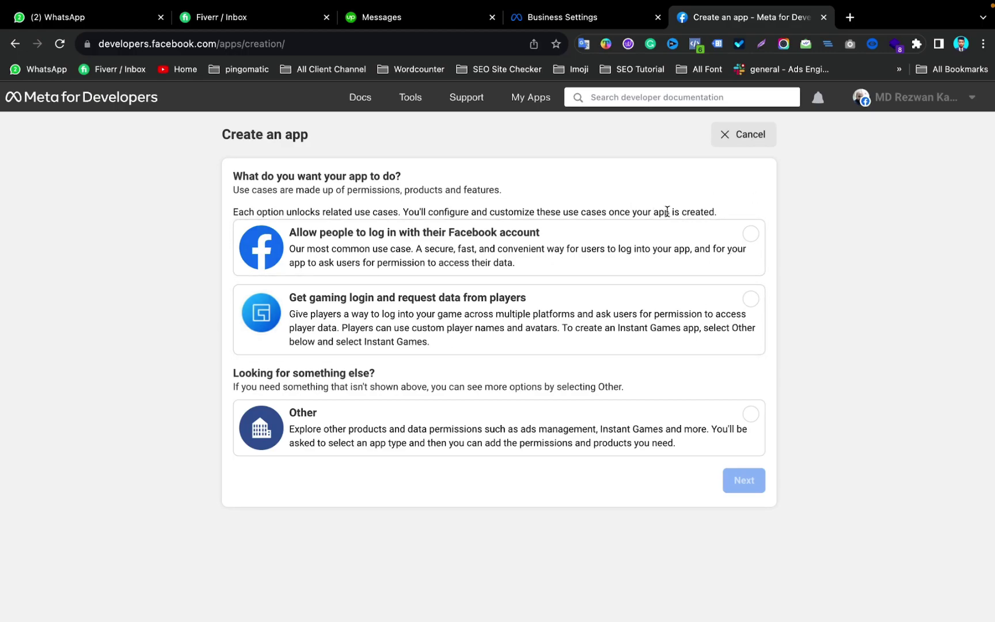
left_click(644, 252)
left_click(747, 485)
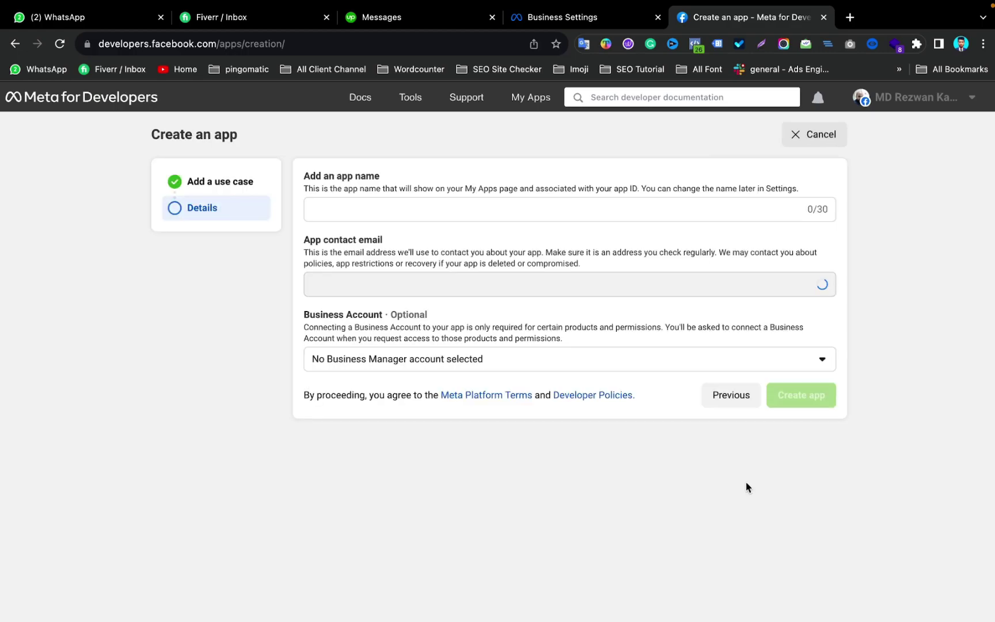
left_click(464, 214)
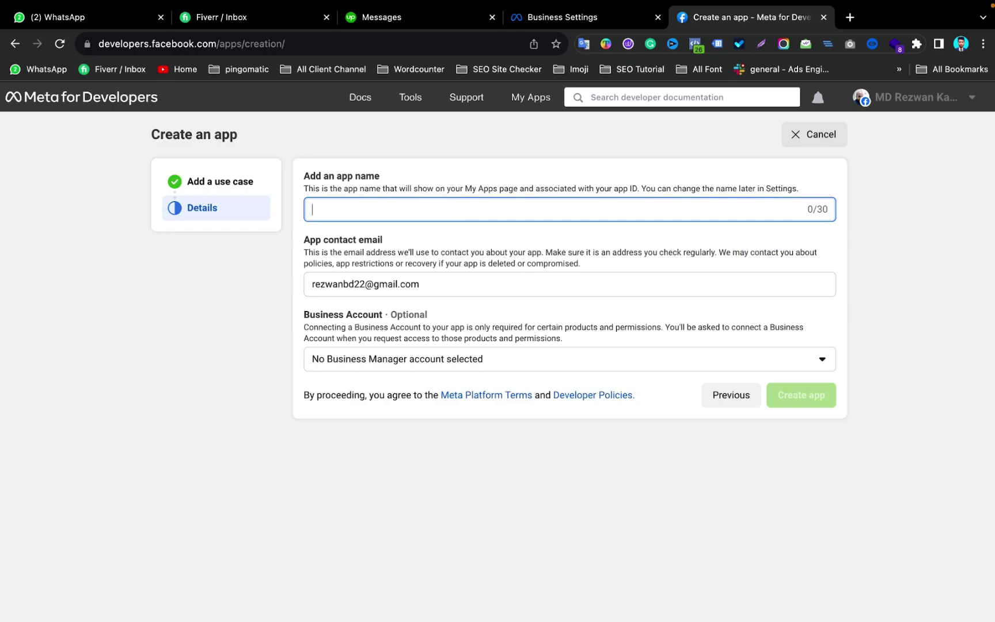
type("test app")
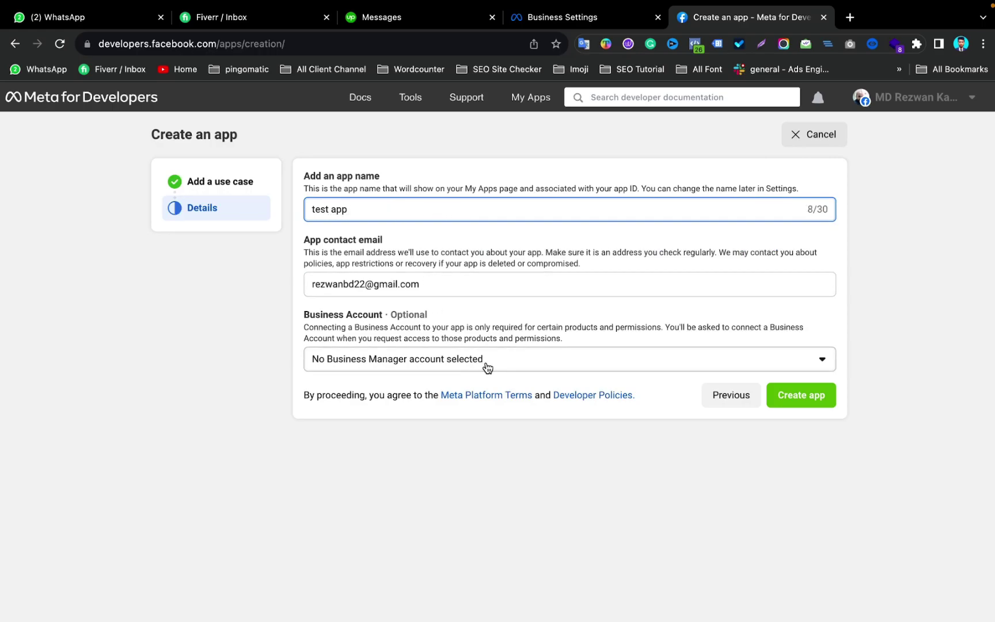
Link the app to the Rezwan Shop business account, create it and confirm with the account password.
left_click(487, 364)
left_click(391, 429)
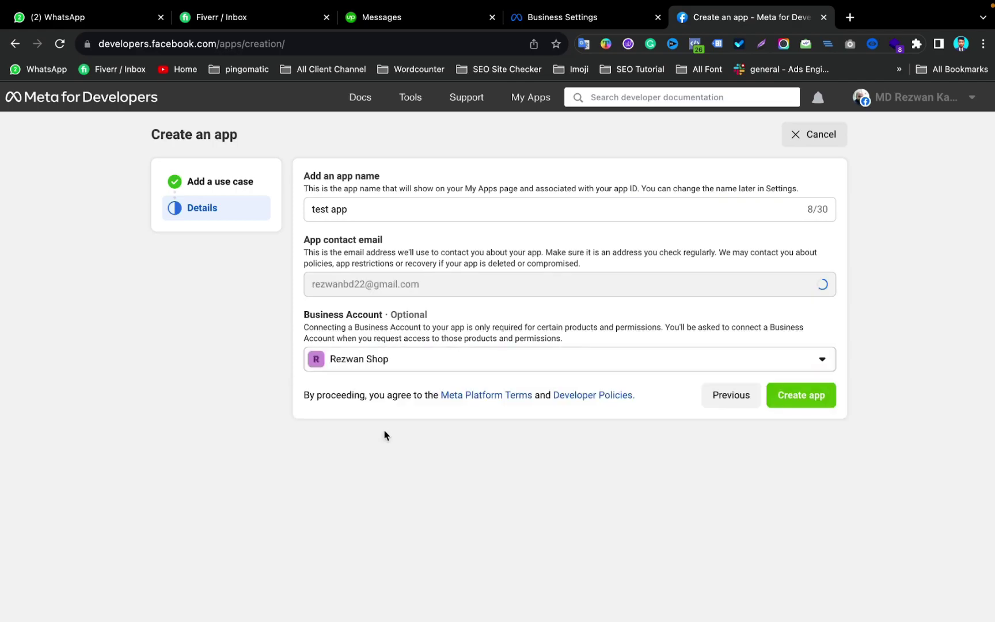
left_click(802, 406)
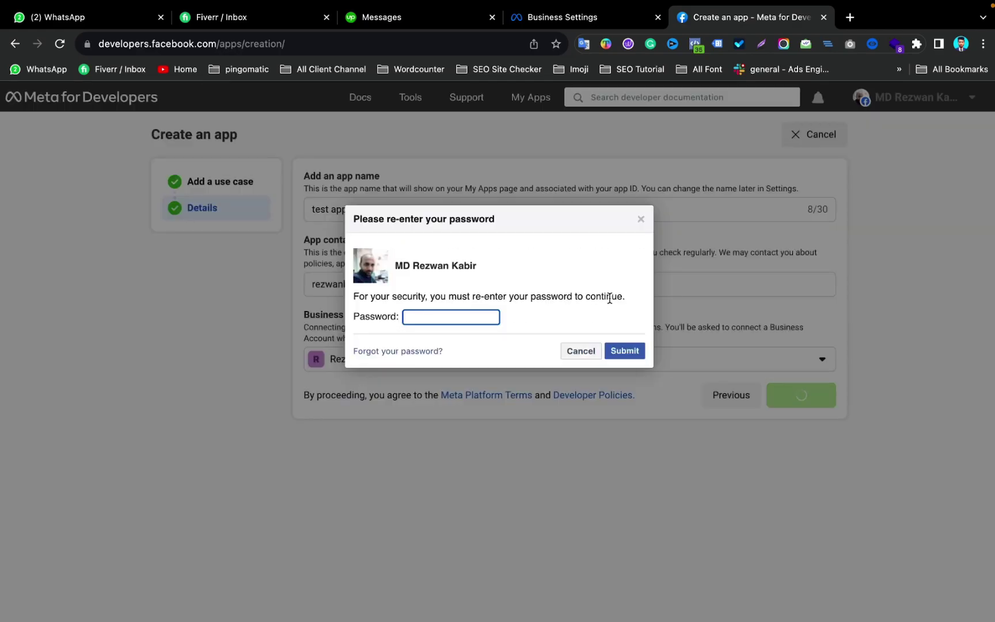
left_click(467, 314)
scroll(582, 440, "down", 5)
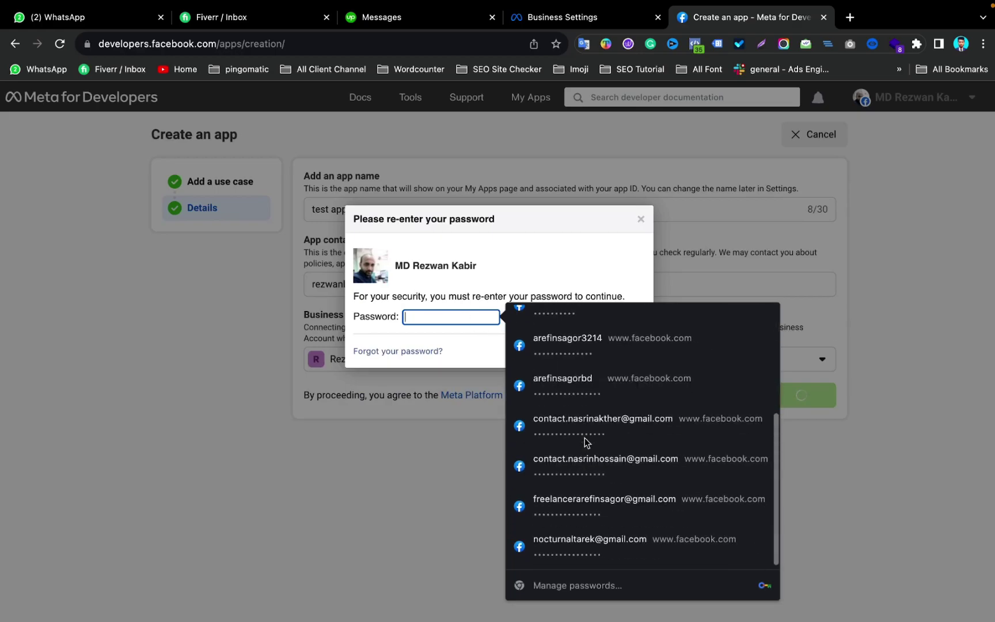
scroll(580, 441, "up", 5)
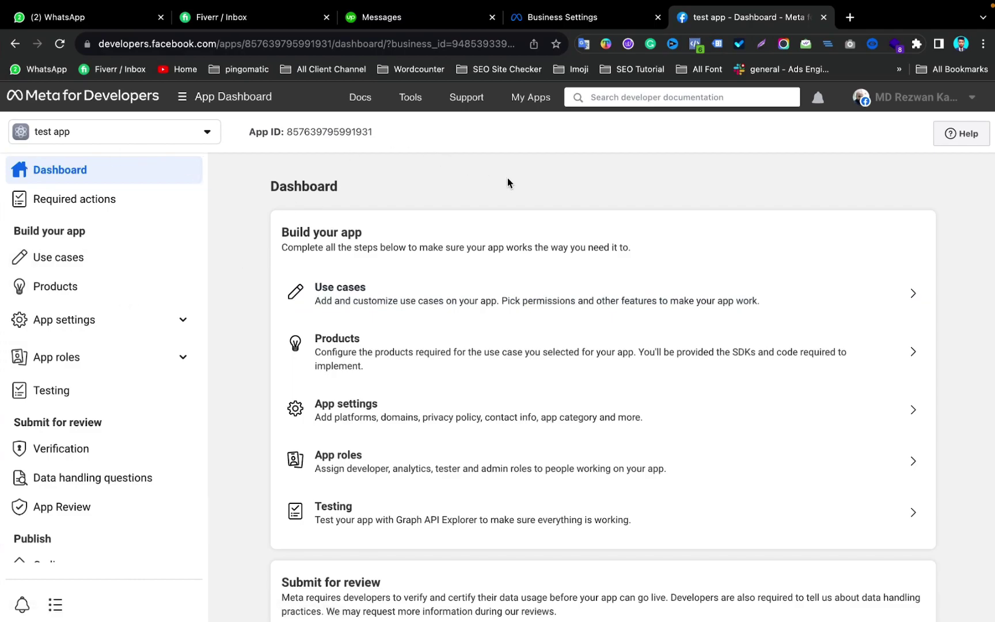
Reload the Business Settings Apps page so 'test app' appears in Rezwan Shop's list.
left_click(597, 20)
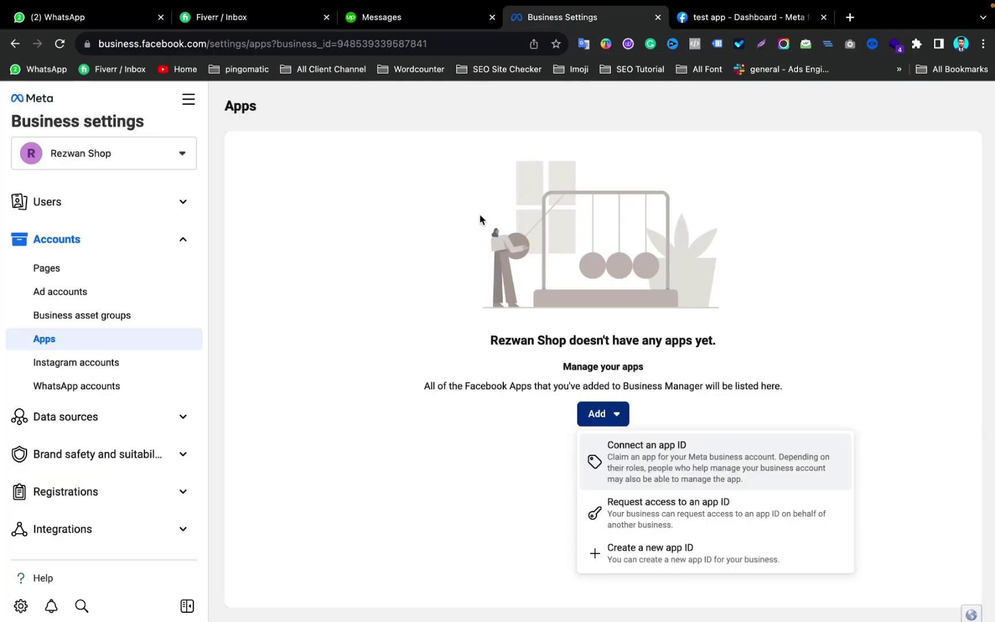
left_click(308, 165)
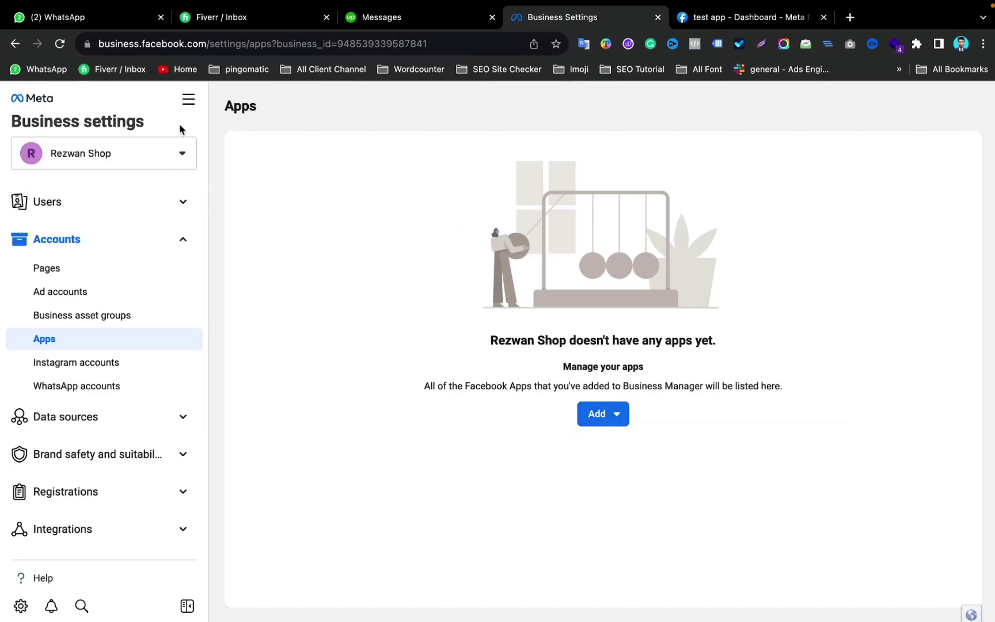
left_click(63, 45)
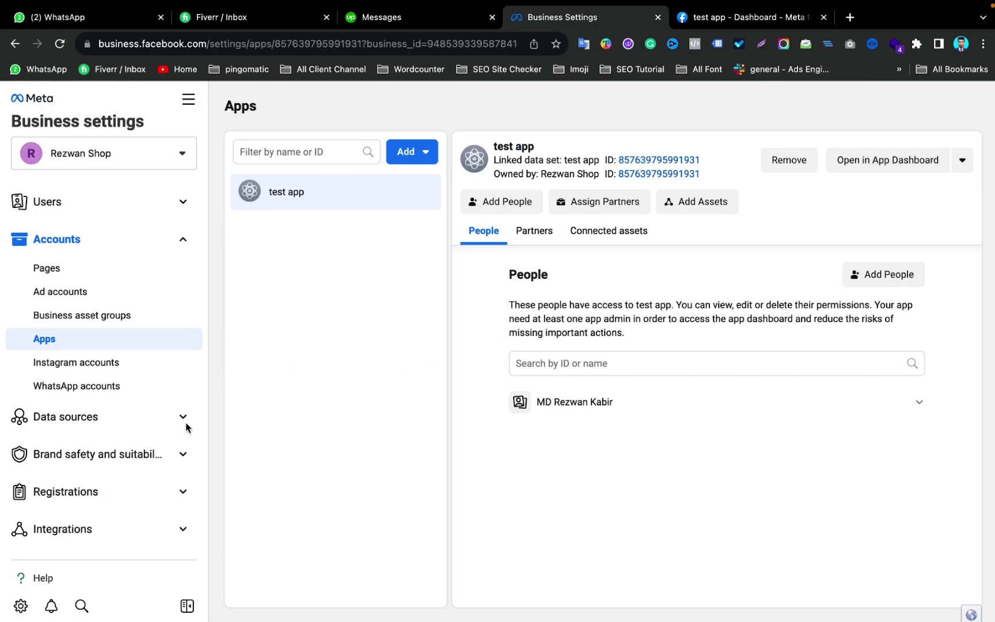
scroll(23, 457, "down", 3)
scroll(75, 459, "down", 1)
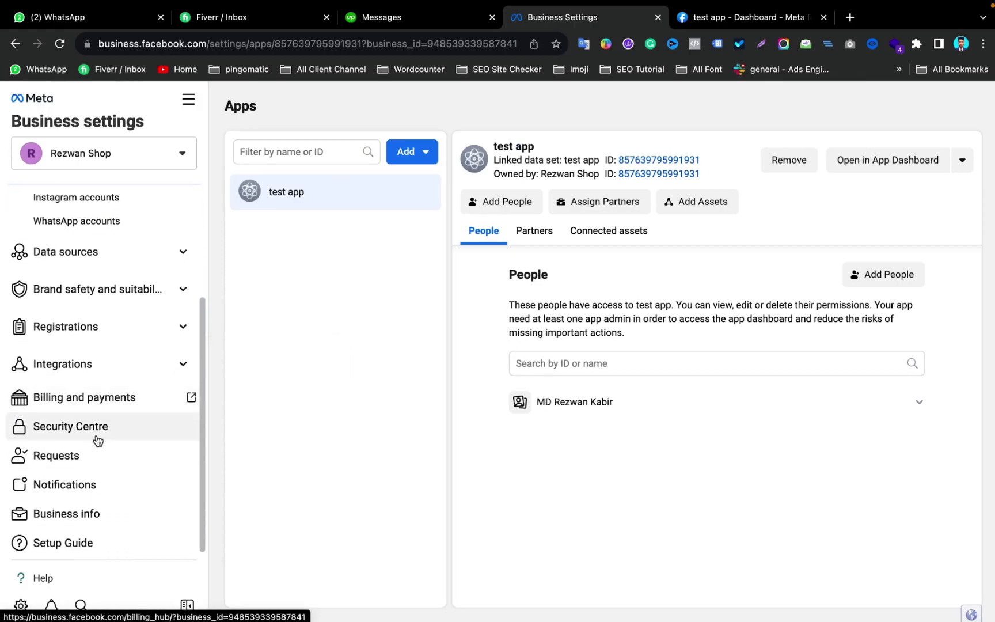
Begin business verification from Security Centre, then exit the verification dialog with 'Yes, Exit'.
left_click(91, 429)
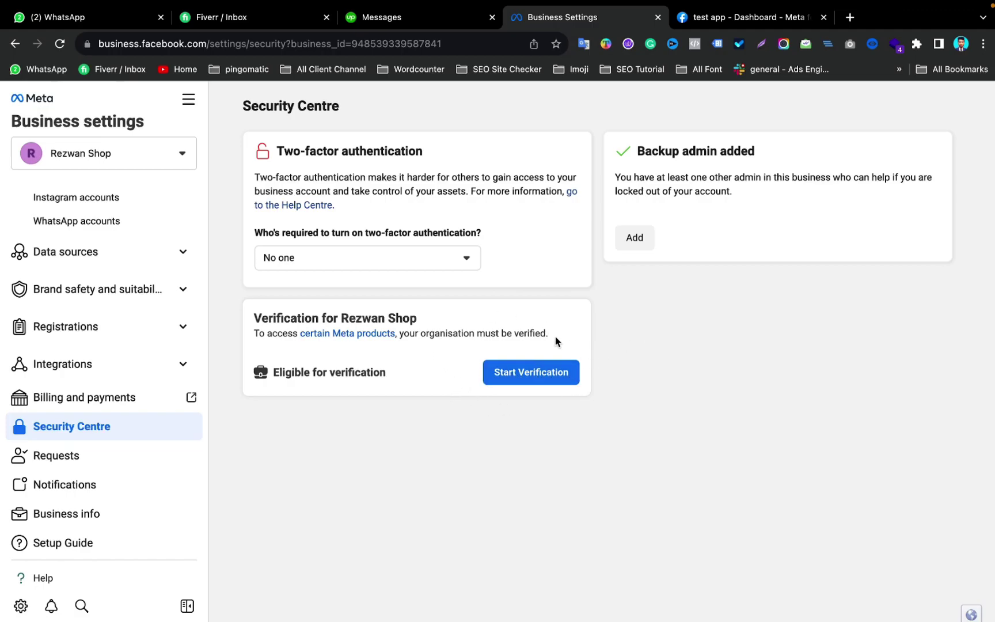
left_click(530, 371)
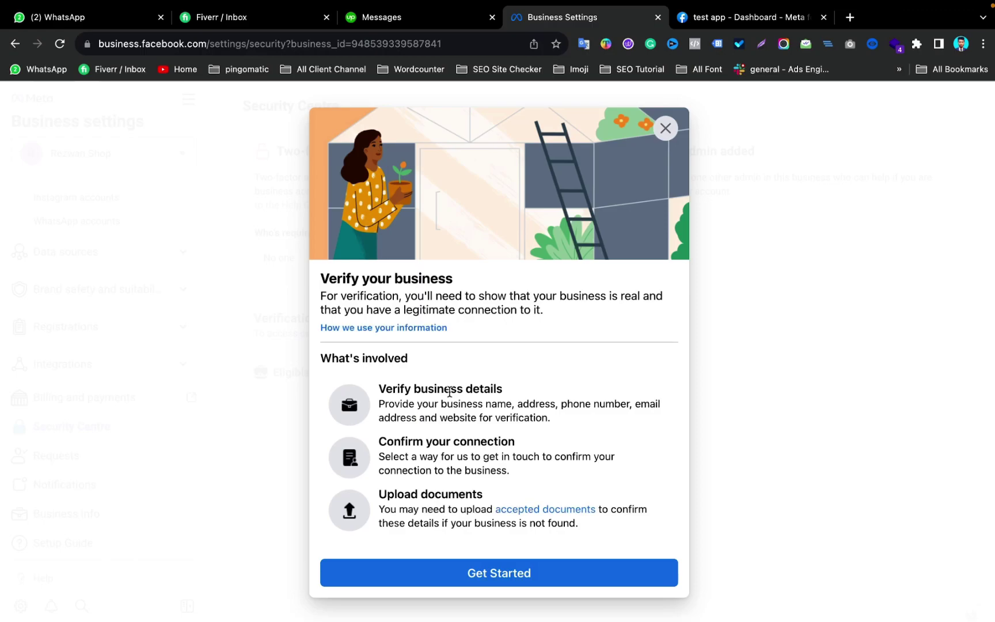
left_click(666, 128)
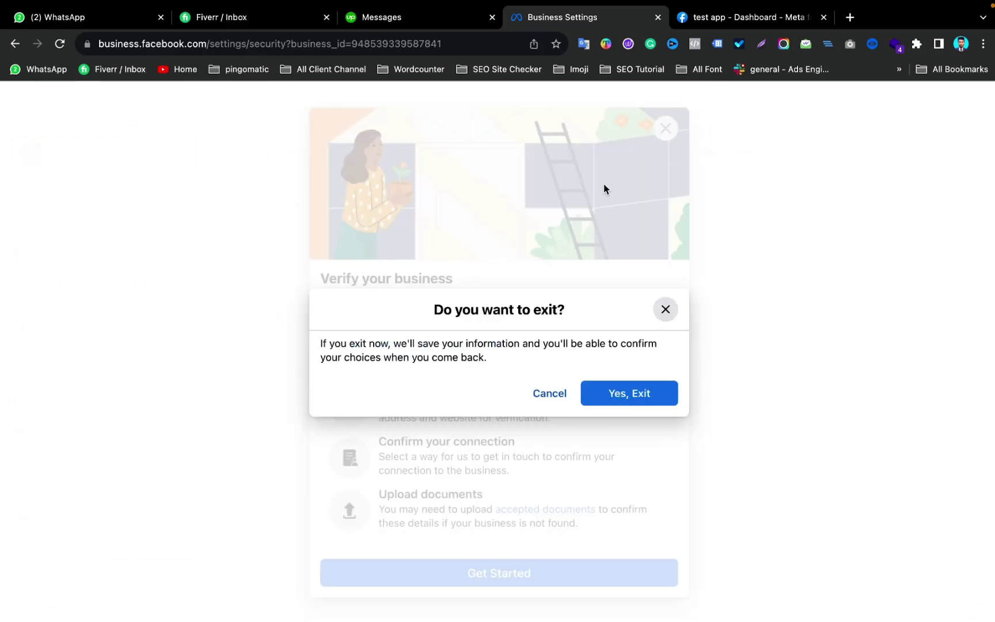
left_click(607, 397)
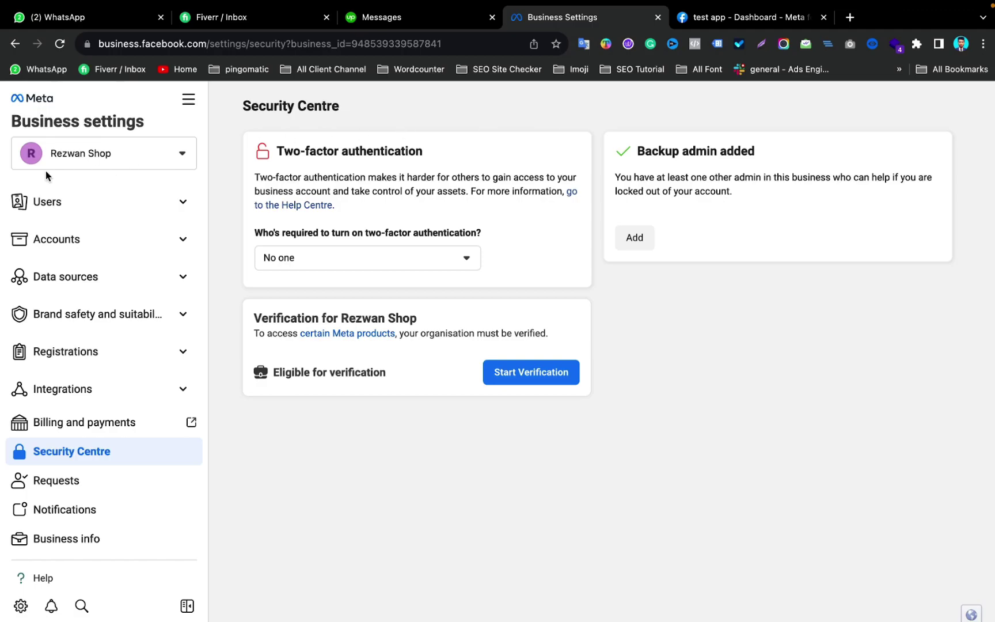
Reopen Accounts > Apps, glance at test app's dashboard tab, and close the Add menu.
left_click(73, 240)
left_click(71, 344)
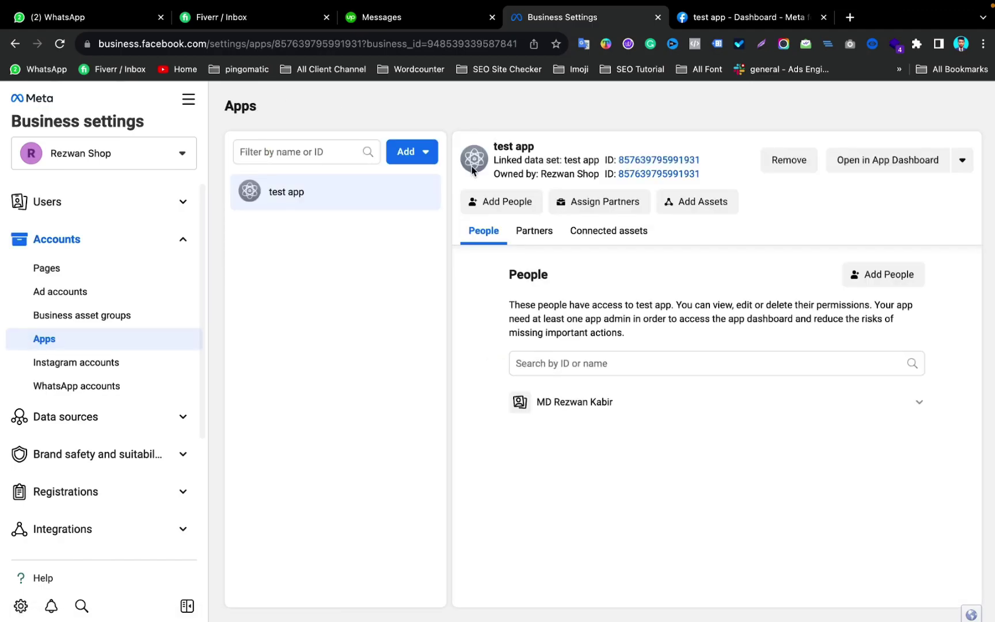
left_click(406, 151)
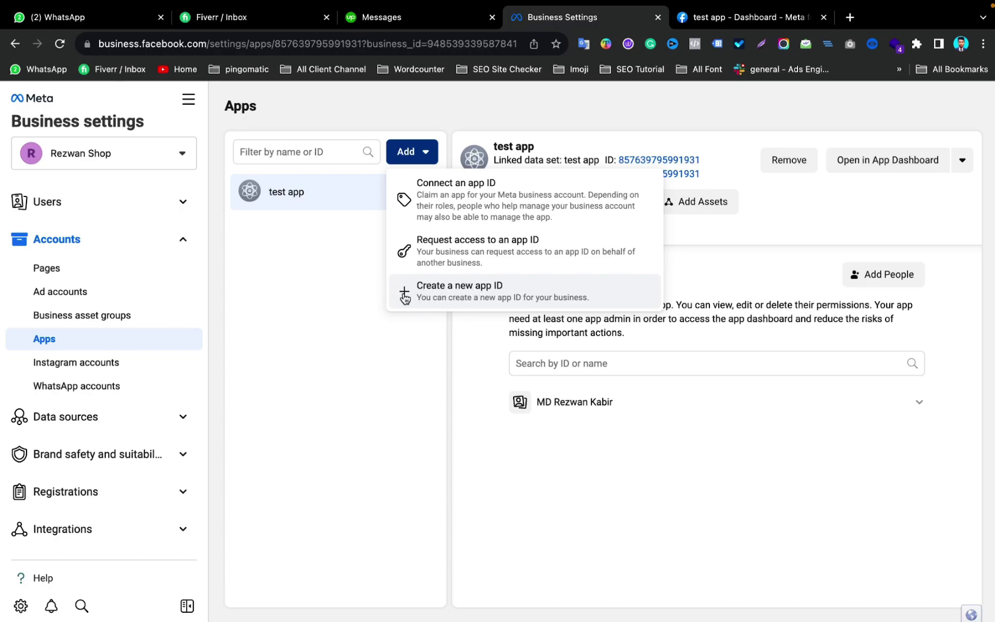
left_click(746, 17)
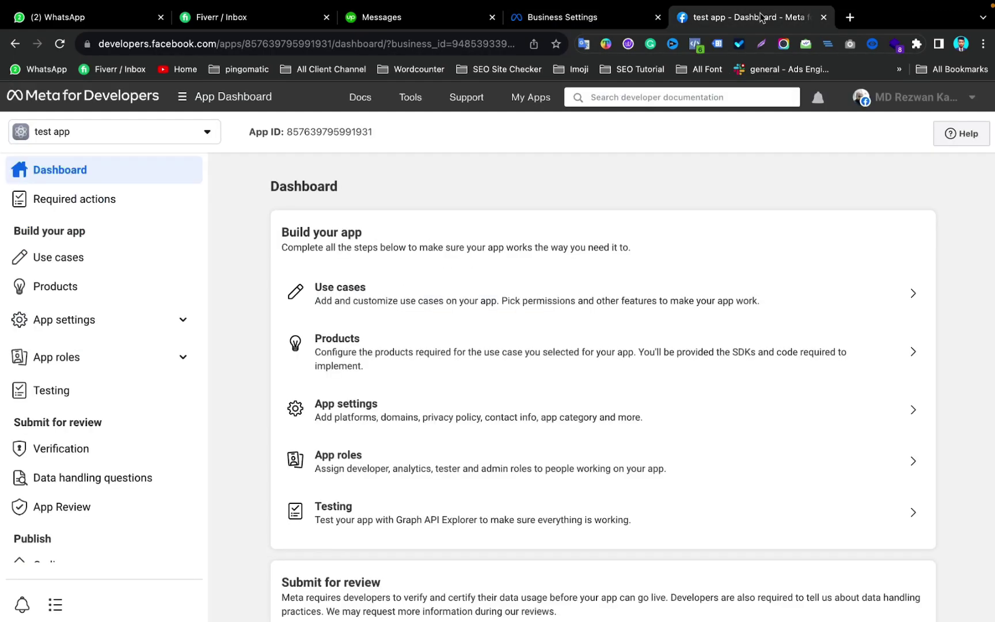
mouse_move(479, 103)
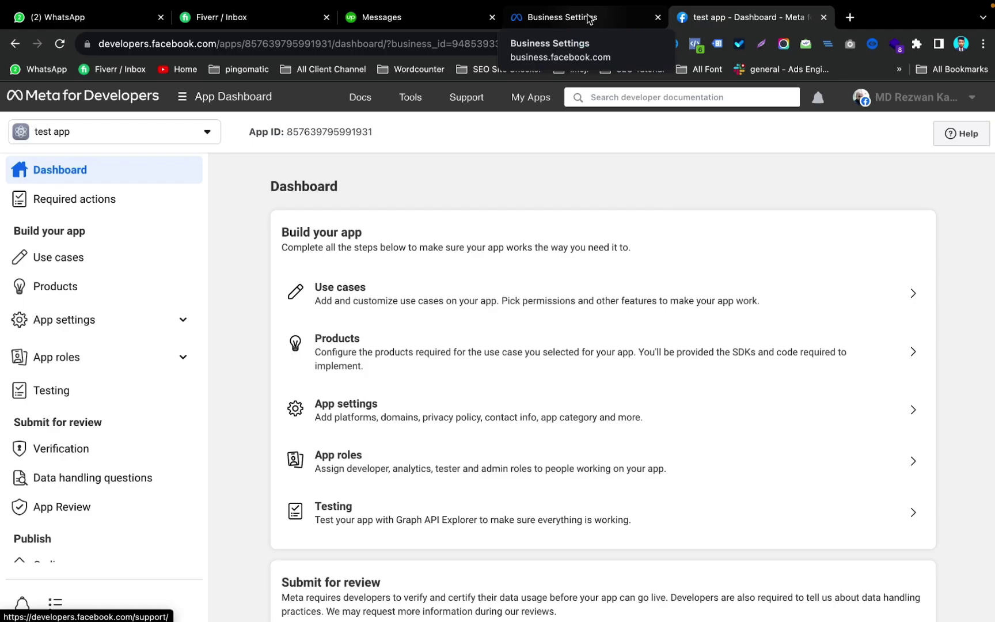
left_click(588, 19)
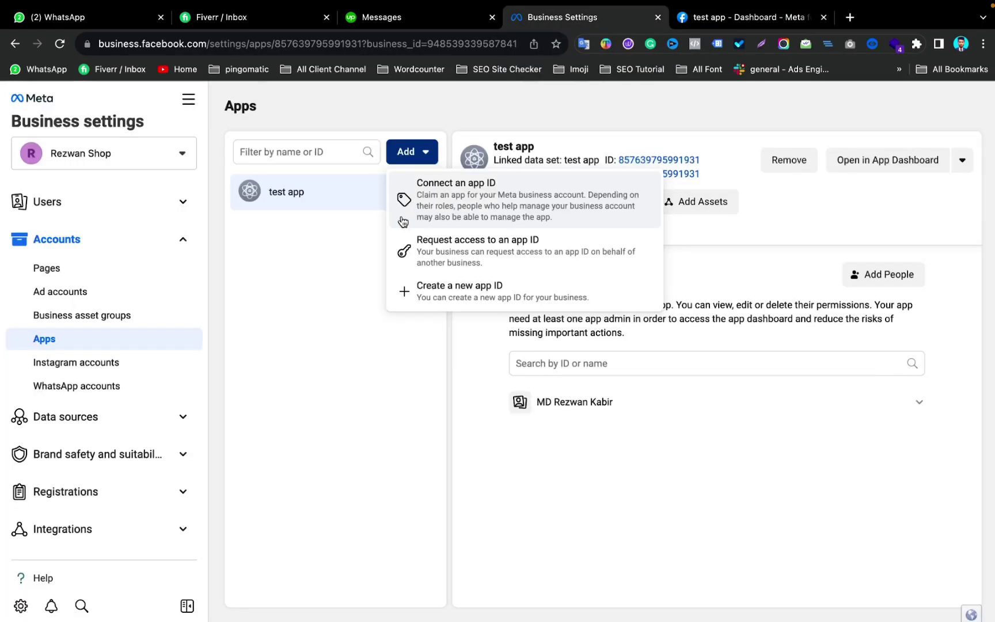
left_click(302, 373)
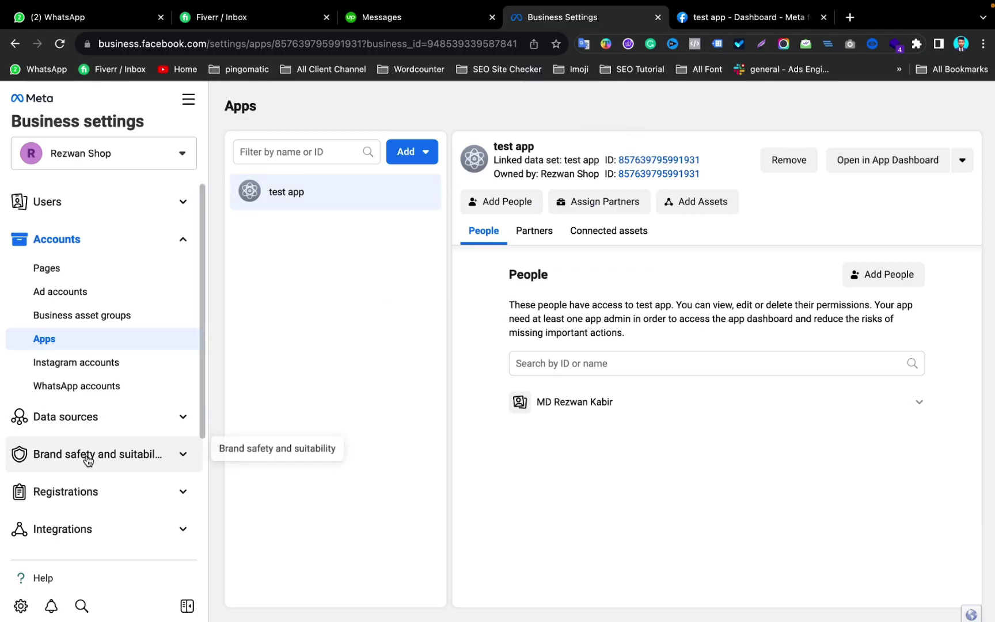
Revisit Security Centre, then bring test app's developer dashboard tab to the front.
scroll(93, 455, "down", 4)
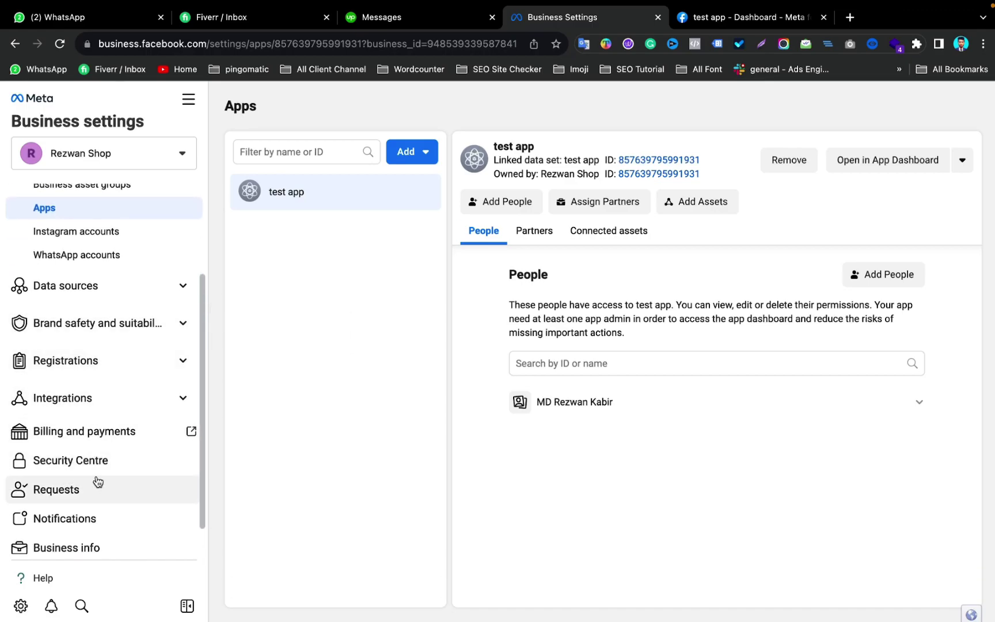
left_click(72, 464)
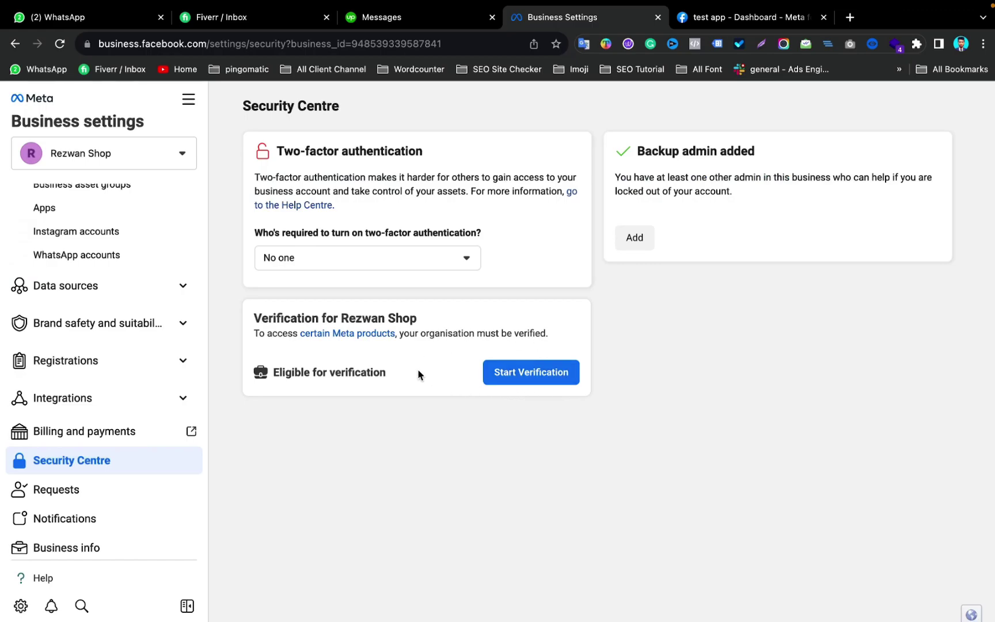
left_click(739, 19)
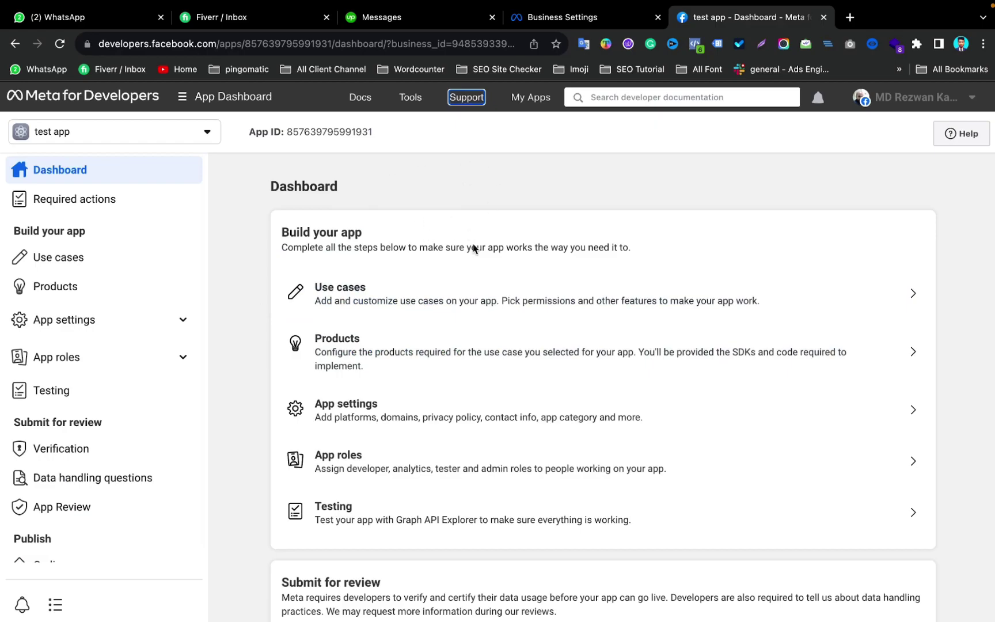
Return to Advanced app settings, then request permissions or features from App Review.
scroll(124, 404, "down", 1)
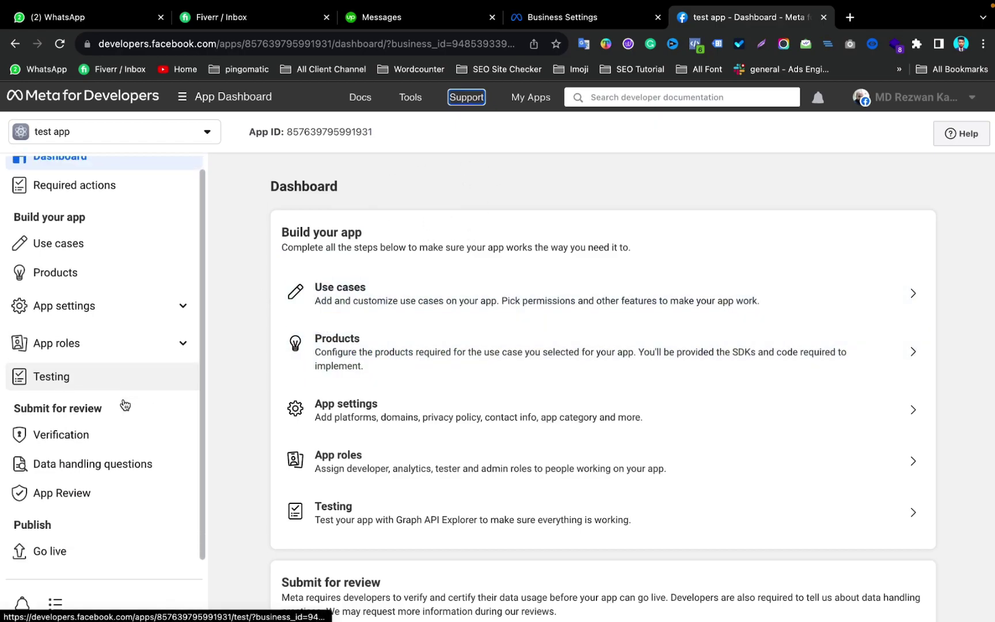
key("alt+Left")
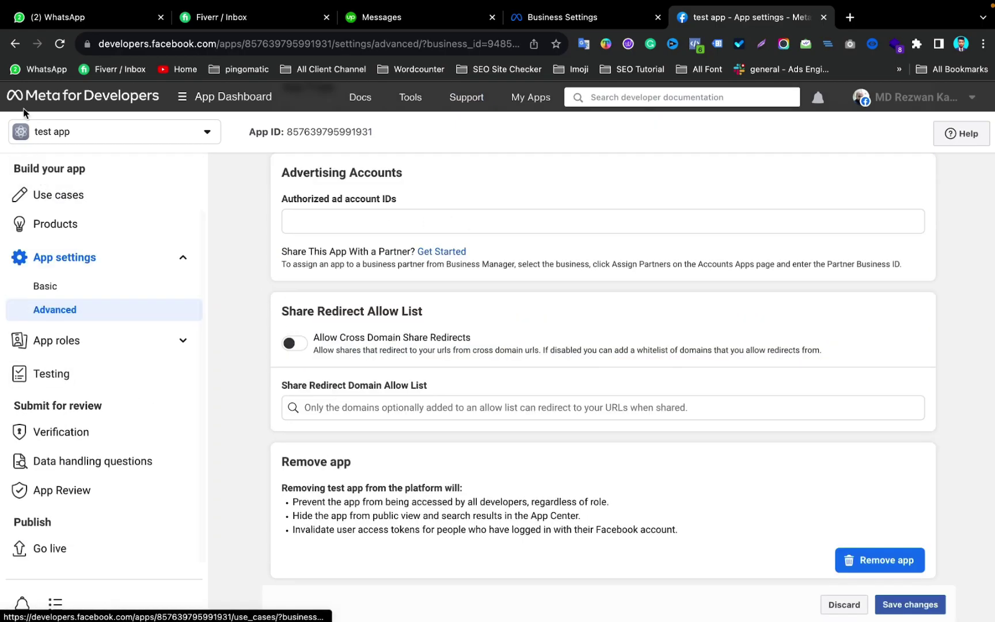
left_click(68, 497)
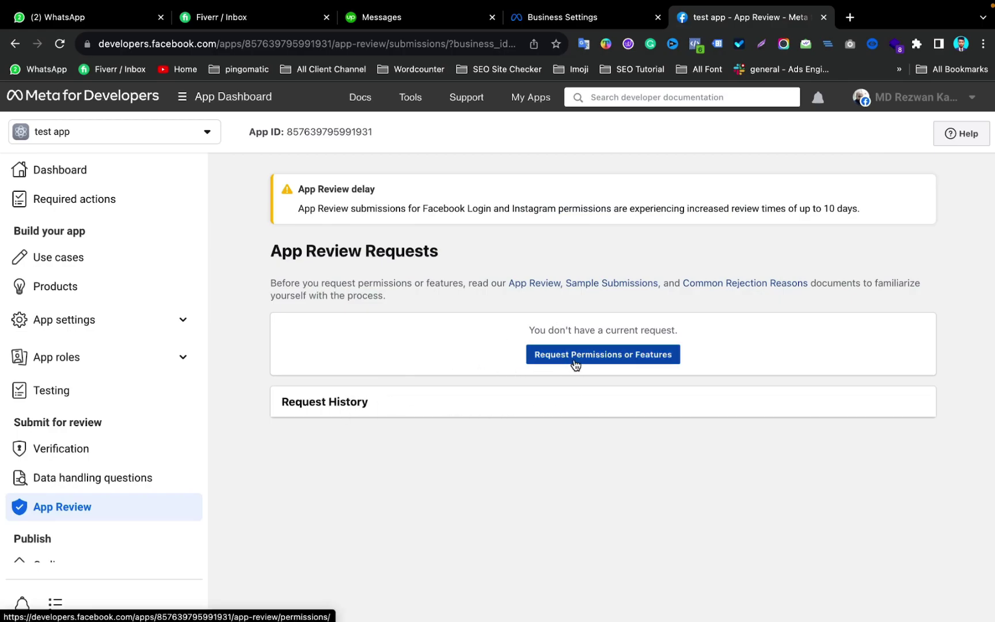
left_click(620, 358)
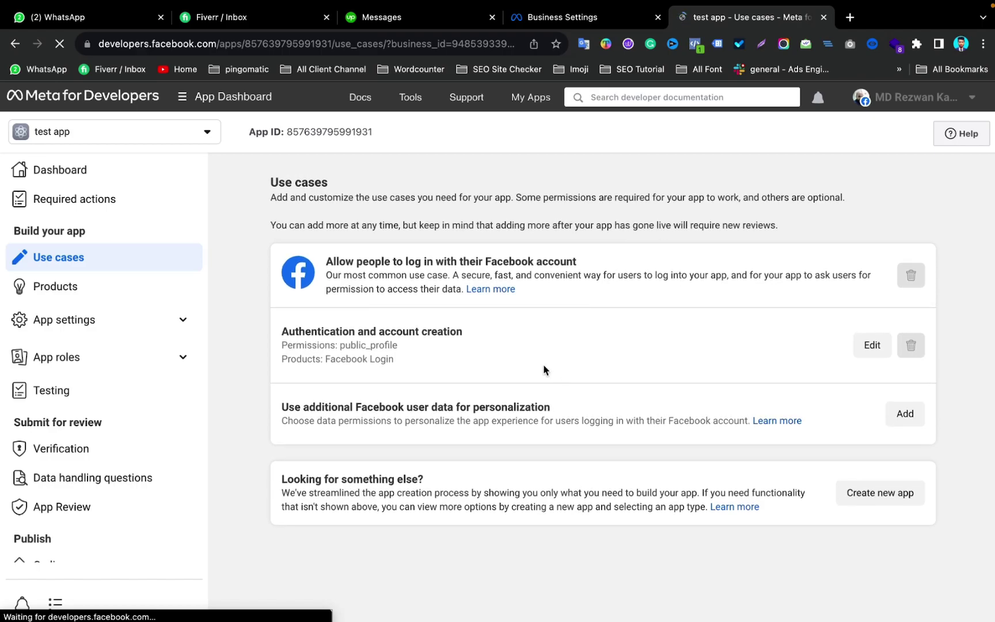
Bring the Business Settings tab with Rezwan Shop's Security Centre back to the front.
left_click(614, 16)
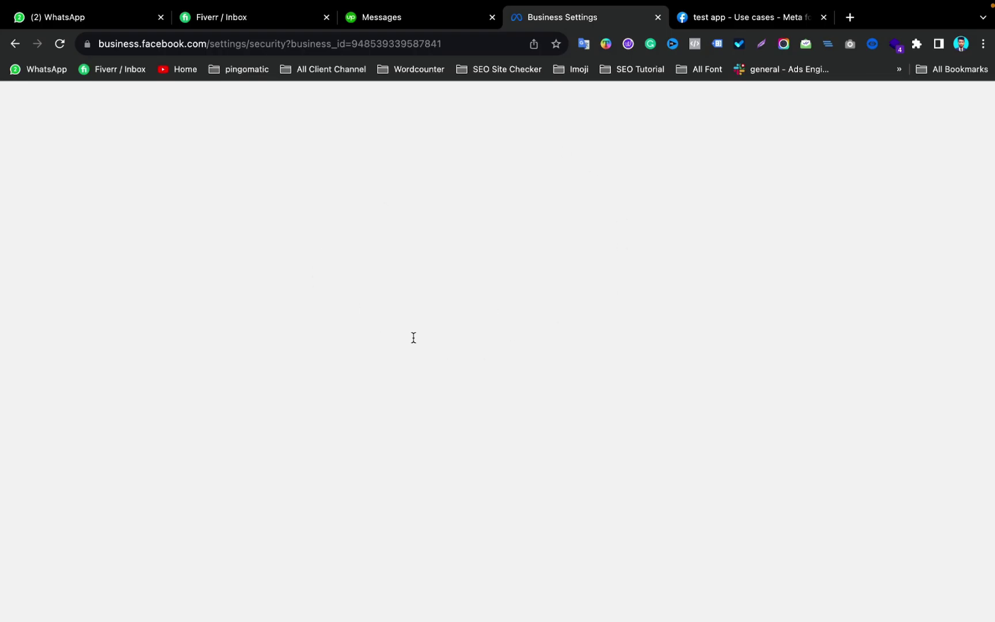